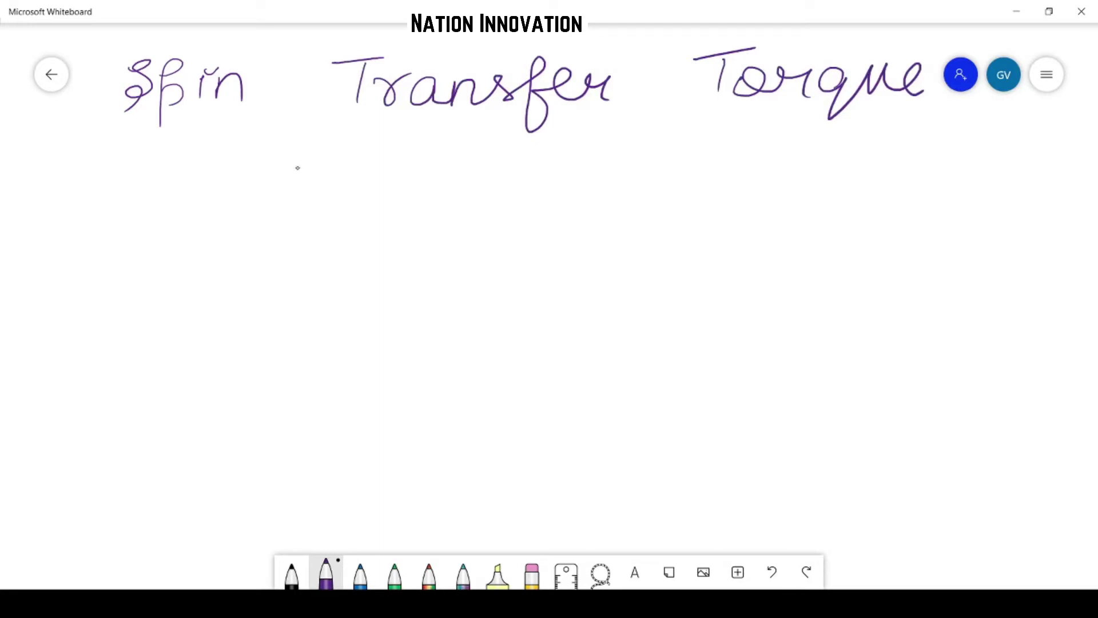
# Step: Handwrite 'STT-MRAM' in purple ink just below the Spin Transfer Torque title
pyautogui.moveTo(316, 126); pyautogui.dragTo(306, 170)
pyautogui.moveTo(324, 131)
pyautogui.mouseDown()
pyautogui.moveTo(359, 125)
pyautogui.moveTo(343, 169)
pyautogui.moveTo(398, 123)
pyautogui.mouseUp()
pyautogui.moveTo(386, 128)
pyautogui.mouseDown()
pyautogui.moveTo(385, 164)
pyautogui.moveTo(430, 142)
pyautogui.moveTo(488, 144)
pyautogui.moveTo(497, 124)
pyautogui.moveTo(504, 160)
pyautogui.mouseUp()
pyautogui.moveTo(521, 130)
pyautogui.mouseDown()
pyautogui.moveTo(519, 163)
pyautogui.moveTo(524, 143)
pyautogui.moveTo(537, 165)
pyautogui.moveTo(570, 166)
pyautogui.moveTo(563, 150)
pyautogui.mouseUp()
pyautogui.moveTo(576, 136)
pyautogui.mouseDown()
pyautogui.moveTo(580, 164)
pyautogui.moveTo(593, 146)
pyautogui.moveTo(610, 167)
pyautogui.mouseUp()
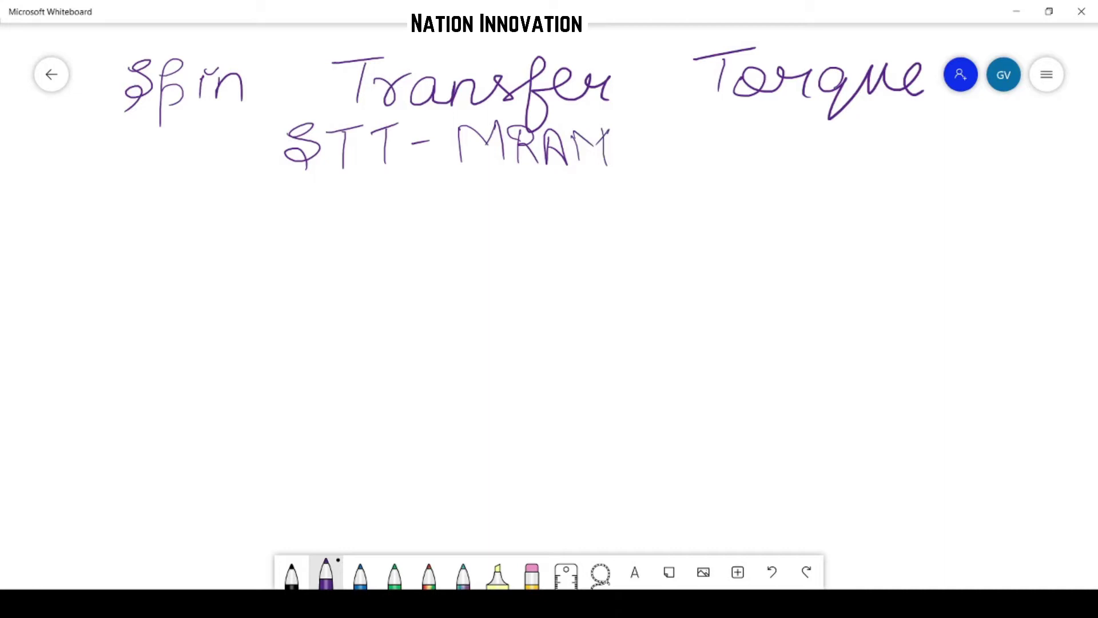
# Step: In black ink, draw a cell split into three layers, labelled FL on top and PL below, with the middle hatched
pyautogui.click(290, 576)
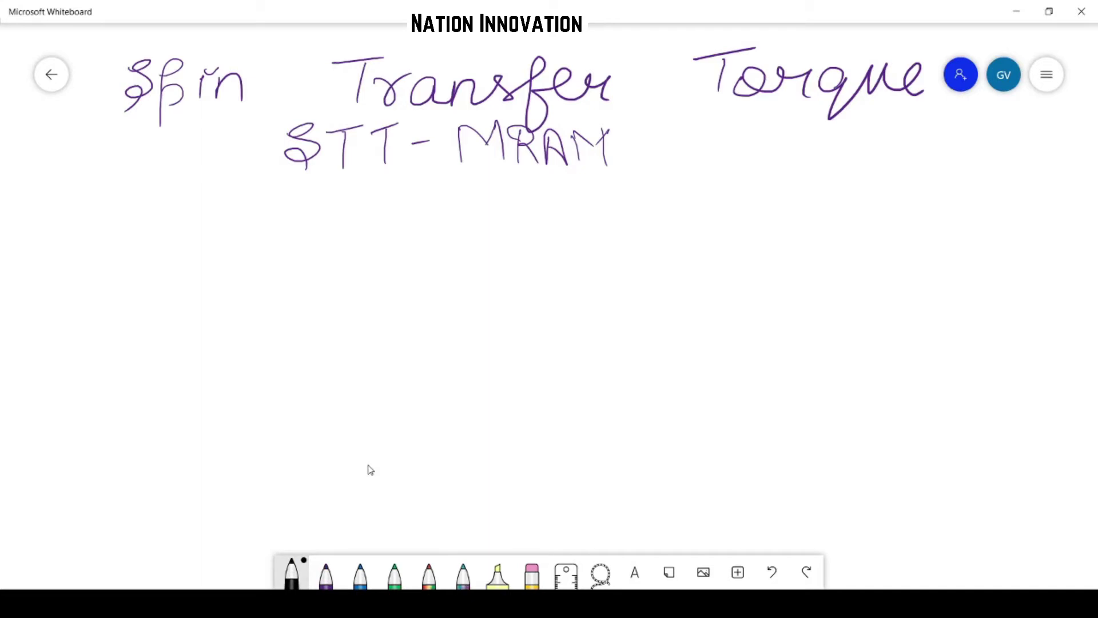
pyautogui.moveTo(182, 226)
pyautogui.mouseDown()
pyautogui.moveTo(273, 252)
pyautogui.moveTo(289, 322)
pyautogui.moveTo(199, 336)
pyautogui.moveTo(181, 223)
pyautogui.mouseUp()
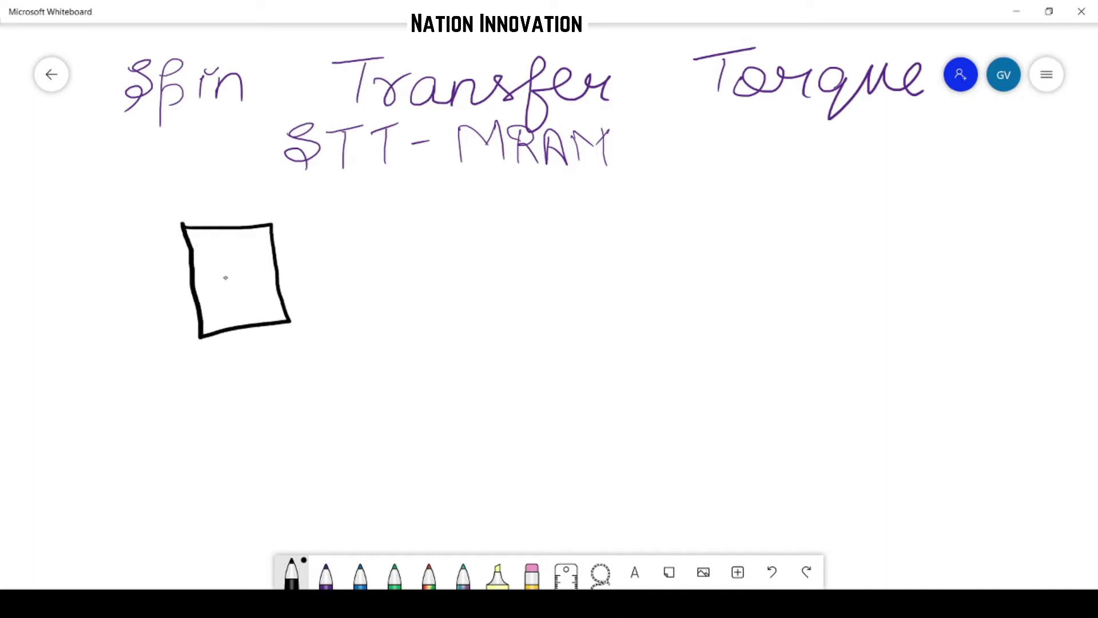
pyautogui.moveTo(187, 275); pyautogui.dragTo(277, 260)
pyautogui.moveTo(197, 294); pyautogui.dragTo(276, 282)
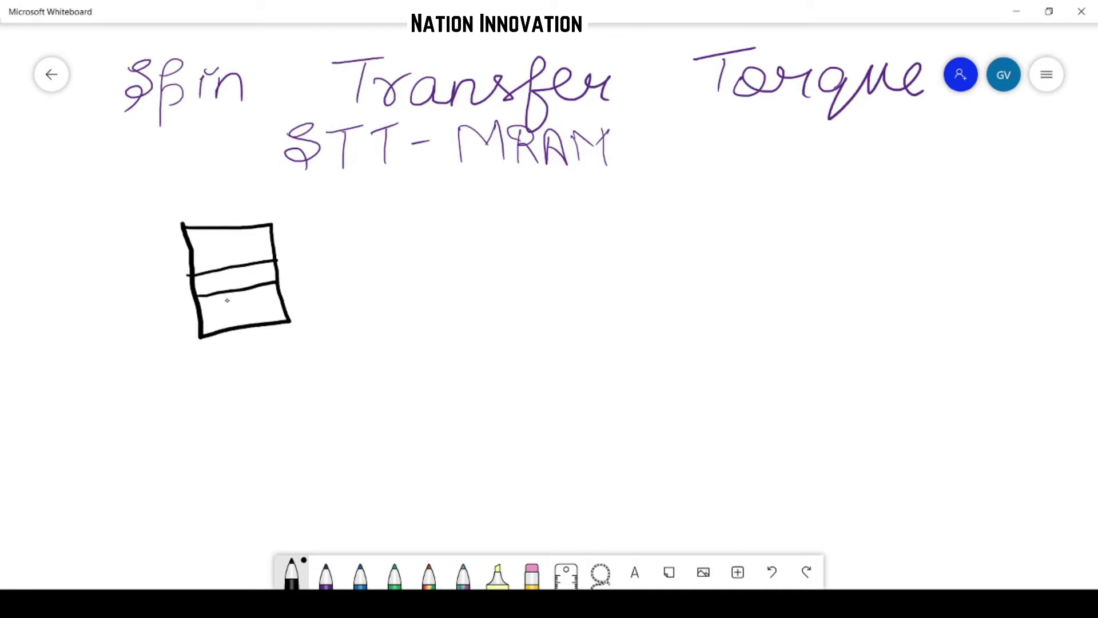
pyautogui.moveTo(226, 297)
pyautogui.mouseDown()
pyautogui.moveTo(232, 318)
pyautogui.moveTo(231, 306)
pyautogui.moveTo(274, 314)
pyautogui.mouseUp()
pyautogui.moveTo(219, 266)
pyautogui.mouseDown()
pyautogui.moveTo(237, 235)
pyautogui.moveTo(234, 256)
pyautogui.moveTo(263, 255)
pyautogui.mouseUp()
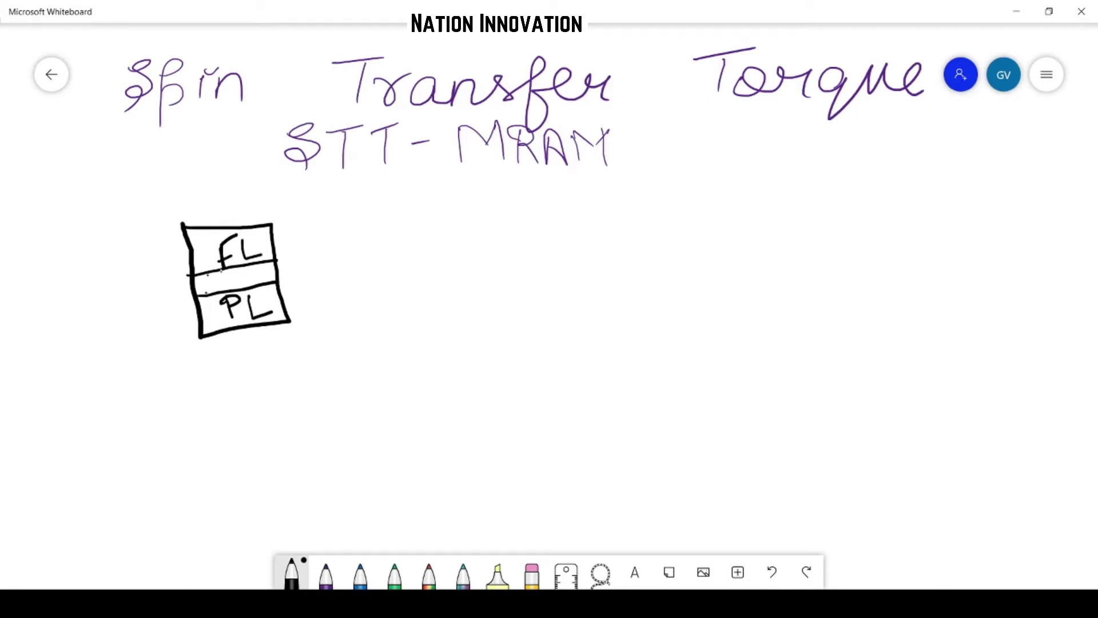
pyautogui.moveTo(213, 275)
pyautogui.mouseDown()
pyautogui.moveTo(208, 294)
pyautogui.moveTo(261, 282)
pyautogui.mouseUp()
# Step: Draw black zigzag leads below and above the cell, labelling the top lead 'Read'
pyautogui.moveTo(246, 327)
pyautogui.mouseDown()
pyautogui.moveTo(252, 337)
pyautogui.moveTo(234, 343)
pyautogui.moveTo(273, 374)
pyautogui.moveTo(143, 390)
pyautogui.moveTo(164, 386)
pyautogui.moveTo(163, 369)
pyautogui.moveTo(172, 384)
pyautogui.moveTo(180, 369)
pyautogui.moveTo(184, 377)
pyautogui.mouseUp()
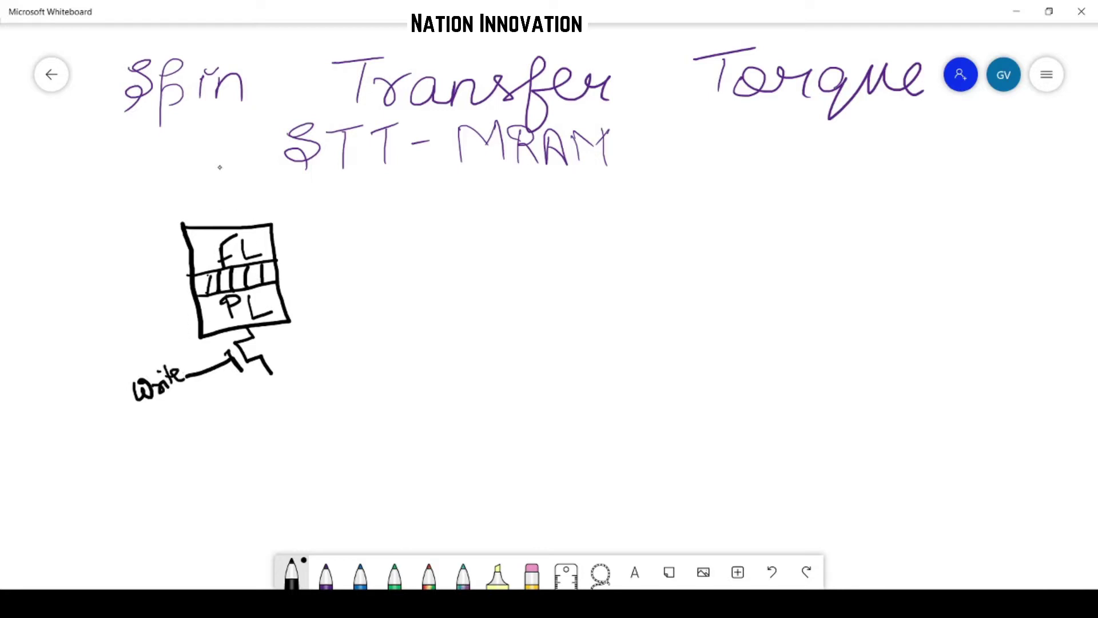
pyautogui.moveTo(209, 185)
pyautogui.mouseDown()
pyautogui.moveTo(234, 223)
pyautogui.moveTo(186, 214)
pyautogui.mouseUp()
pyautogui.moveTo(227, 184); pyautogui.dragTo(222, 164)
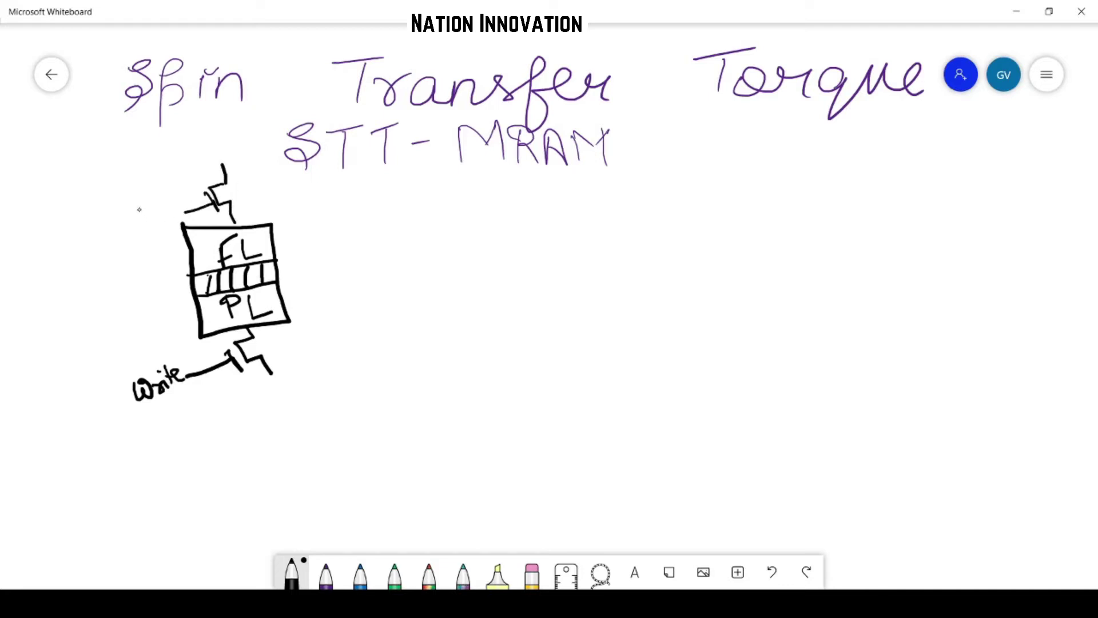
pyautogui.moveTo(139, 213)
pyautogui.mouseDown()
pyautogui.moveTo(144, 230)
pyautogui.moveTo(143, 216)
pyautogui.moveTo(155, 223)
pyautogui.mouseUp()
pyautogui.moveTo(154, 217); pyautogui.dragTo(189, 215)
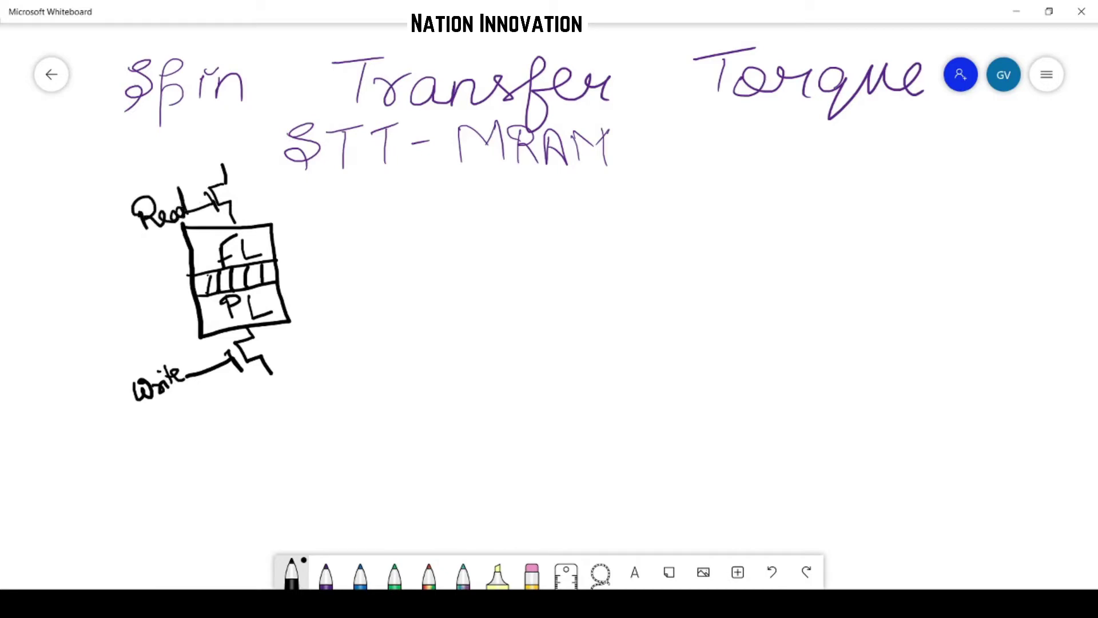
# Step: Handwrite 'Write Current > Read current' in purple beside the cell diagram
pyautogui.click(328, 578)
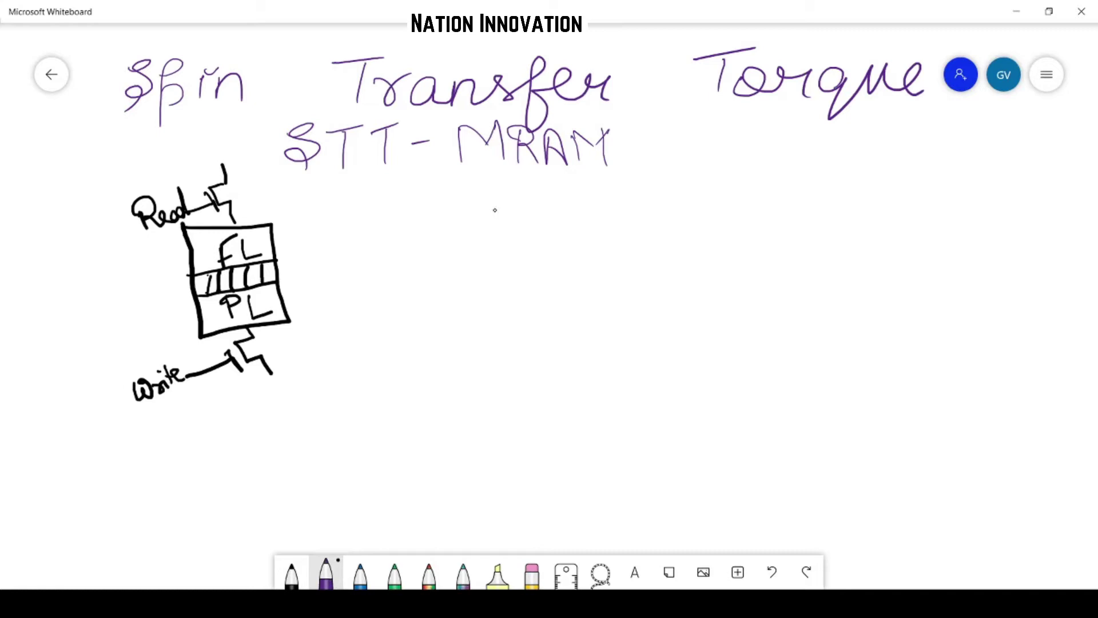
pyautogui.moveTo(465, 205)
pyautogui.mouseDown()
pyautogui.moveTo(468, 224)
pyautogui.moveTo(495, 200)
pyautogui.moveTo(503, 224)
pyautogui.moveTo(503, 206)
pyautogui.moveTo(513, 224)
pyautogui.moveTo(525, 207)
pyautogui.moveTo(532, 223)
pyautogui.moveTo(604, 206)
pyautogui.moveTo(655, 220)
pyautogui.mouseUp()
pyautogui.moveTo(656, 186)
pyautogui.mouseDown()
pyautogui.moveTo(659, 221)
pyautogui.moveTo(667, 217)
pyautogui.mouseUp()
pyautogui.moveTo(640, 204)
pyautogui.mouseDown()
pyautogui.moveTo(714, 212)
pyautogui.moveTo(705, 222)
pyautogui.moveTo(744, 221)
pyautogui.moveTo(744, 207)
pyautogui.moveTo(769, 220)
pyautogui.moveTo(803, 190)
pyautogui.moveTo(809, 220)
pyautogui.moveTo(818, 217)
pyautogui.mouseUp()
pyautogui.moveTo(830, 201)
pyautogui.mouseDown()
pyautogui.moveTo(837, 218)
pyautogui.moveTo(856, 195)
pyautogui.moveTo(871, 216)
pyautogui.moveTo(921, 183)
pyautogui.moveTo(939, 194)
pyautogui.mouseUp()
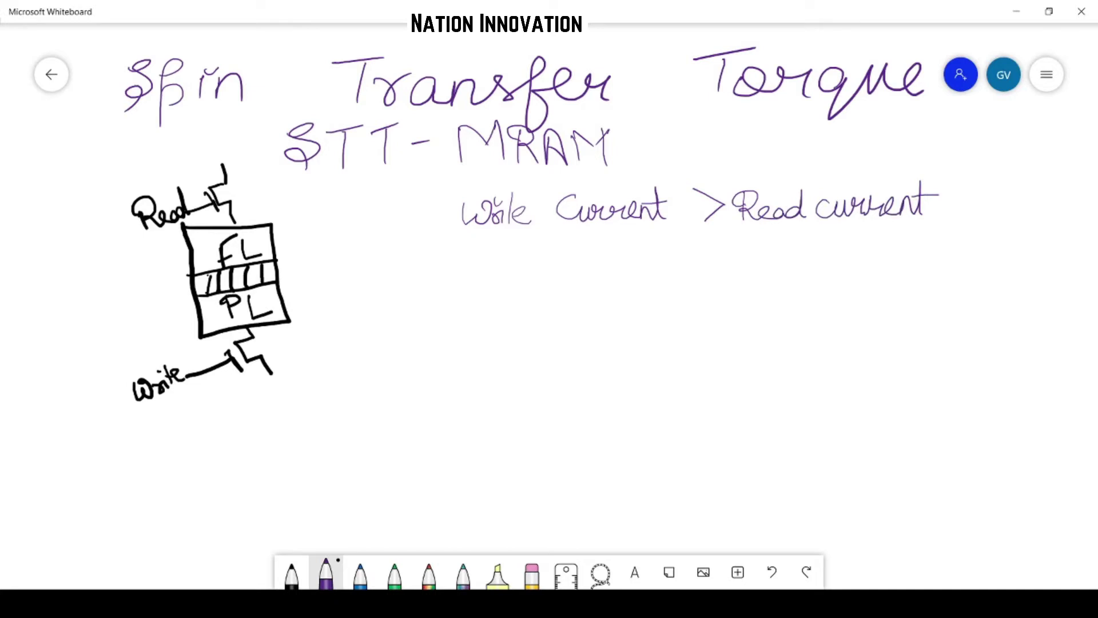
# Step: In blue ink, write the heading 'Write' and draw a box split by two dividing lines
pyautogui.click(360, 572)
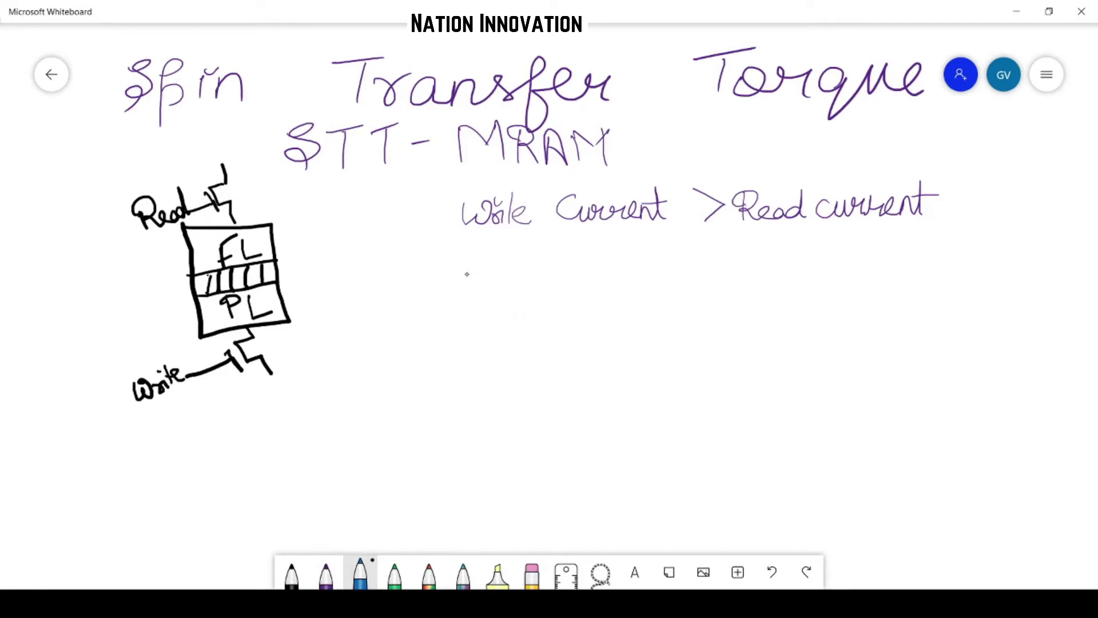
pyautogui.moveTo(463, 276)
pyautogui.mouseDown()
pyautogui.moveTo(483, 290)
pyautogui.moveTo(495, 269)
pyautogui.moveTo(517, 280)
pyautogui.moveTo(520, 265)
pyautogui.moveTo(524, 291)
pyautogui.moveTo(538, 275)
pyautogui.moveTo(543, 291)
pyautogui.mouseUp()
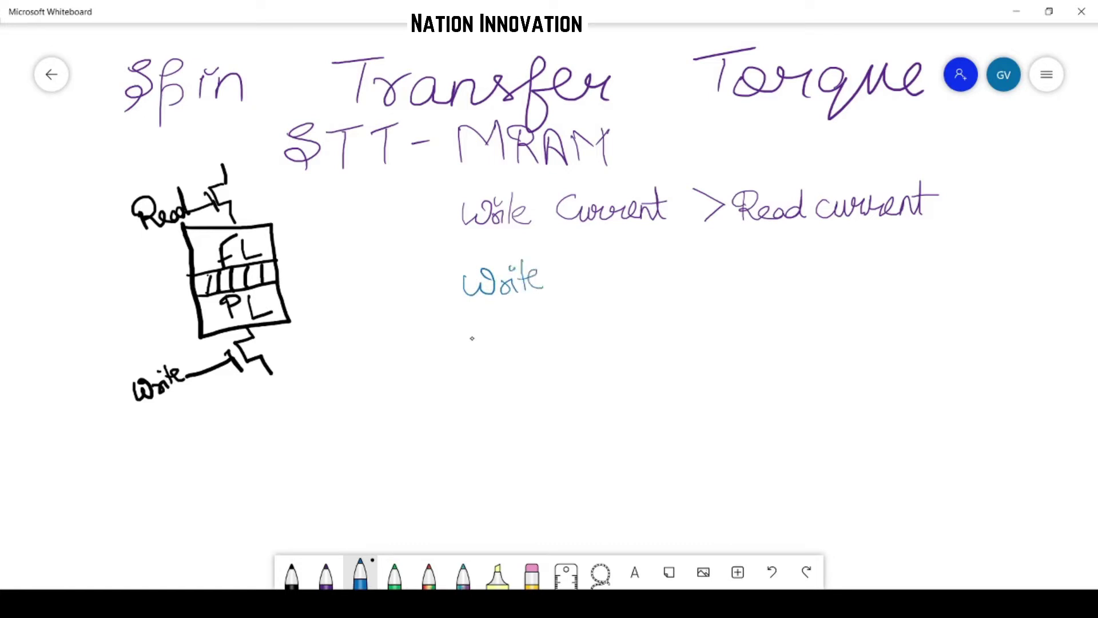
pyautogui.moveTo(473, 323)
pyautogui.mouseDown()
pyautogui.moveTo(530, 312)
pyautogui.moveTo(542, 378)
pyautogui.moveTo(481, 403)
pyautogui.moveTo(464, 335)
pyautogui.moveTo(495, 324)
pyautogui.mouseUp()
pyautogui.moveTo(472, 363); pyautogui.dragTo(542, 340)
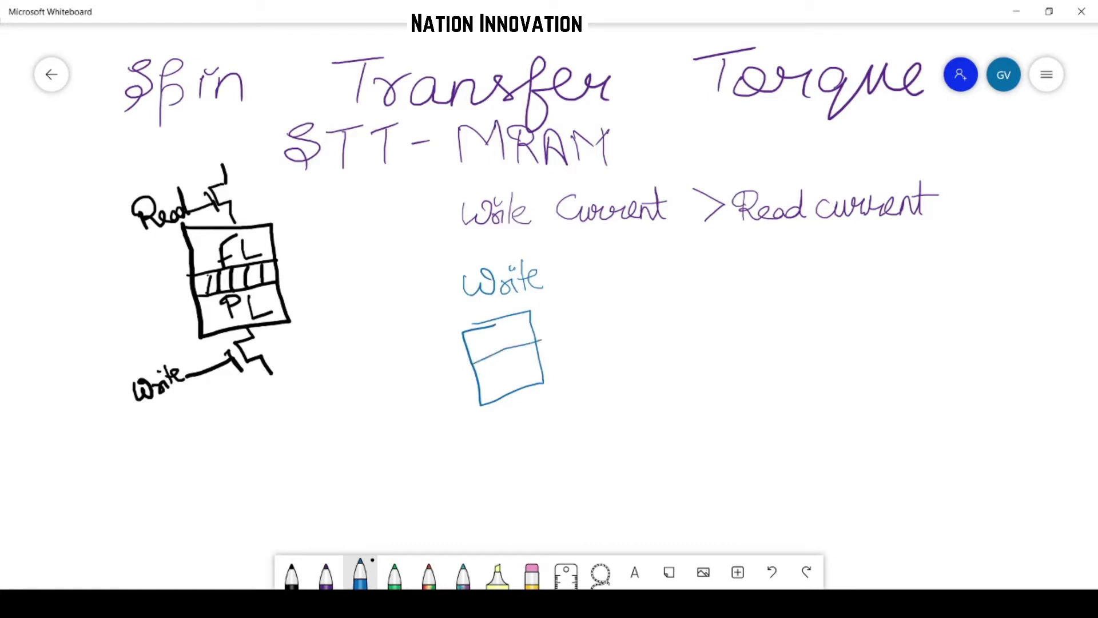
pyautogui.moveTo(478, 373); pyautogui.dragTo(537, 357)
# Step: Draw a right-pointing arrow in the box's lower band and a current arrow entering from below
pyautogui.moveTo(502, 374); pyautogui.dragTo(535, 365)
pyautogui.moveTo(522, 362)
pyautogui.mouseDown()
pyautogui.moveTo(534, 365)
pyautogui.moveTo(523, 374)
pyautogui.mouseUp()
pyautogui.moveTo(503, 382)
pyautogui.mouseDown()
pyautogui.moveTo(525, 417)
pyautogui.moveTo(527, 405)
pyautogui.moveTo(521, 442)
pyautogui.moveTo(569, 421)
pyautogui.mouseUp()
# Step: Finish the 'Iwrite' label and add a 'Polarises' leader pointing at the arrow
pyautogui.click(551, 418)
pyautogui.moveTo(567, 426); pyautogui.dragTo(582, 425)
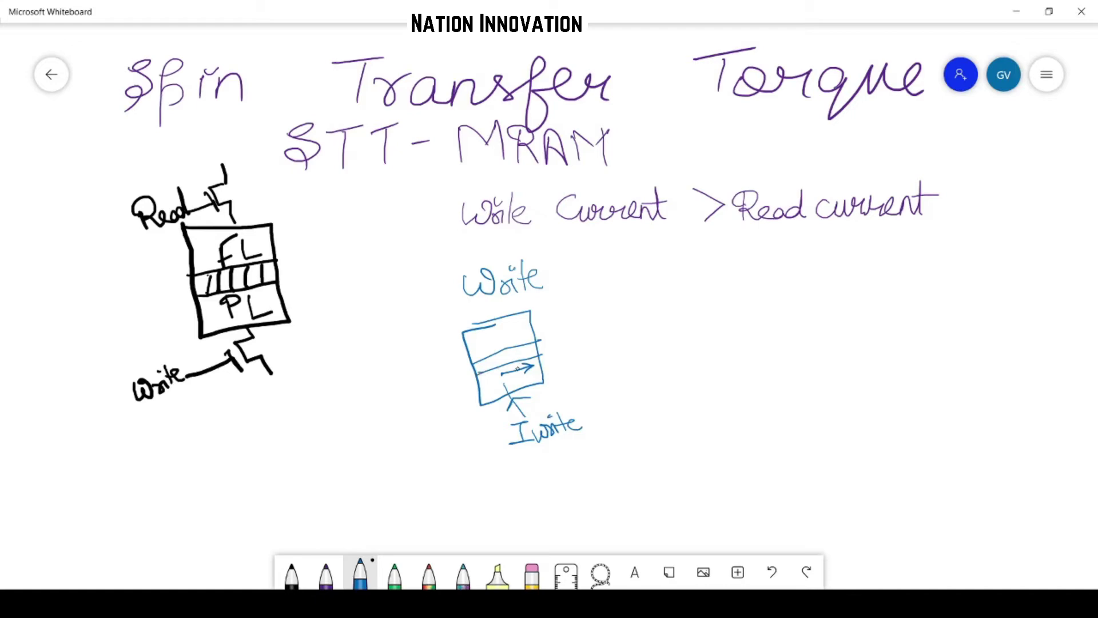
pyautogui.moveTo(537, 371)
pyautogui.mouseDown()
pyautogui.moveTo(585, 358)
pyautogui.moveTo(592, 339)
pyautogui.moveTo(604, 359)
pyautogui.moveTo(625, 340)
pyautogui.moveTo(650, 354)
pyautogui.mouseUp()
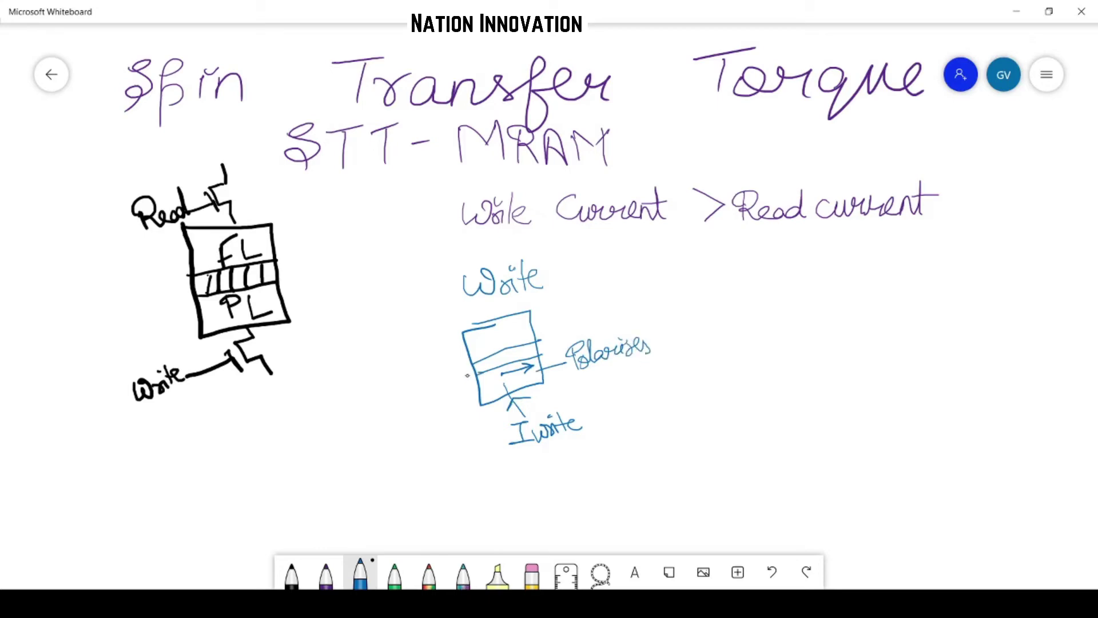
# Step: Draw an upward arrow on the box's left side labelled 'Spin current'
pyautogui.moveTo(472, 385)
pyautogui.mouseDown()
pyautogui.moveTo(458, 364)
pyautogui.moveTo(456, 376)
pyautogui.moveTo(472, 368)
pyautogui.mouseUp()
pyautogui.moveTo(404, 389); pyautogui.dragTo(453, 384)
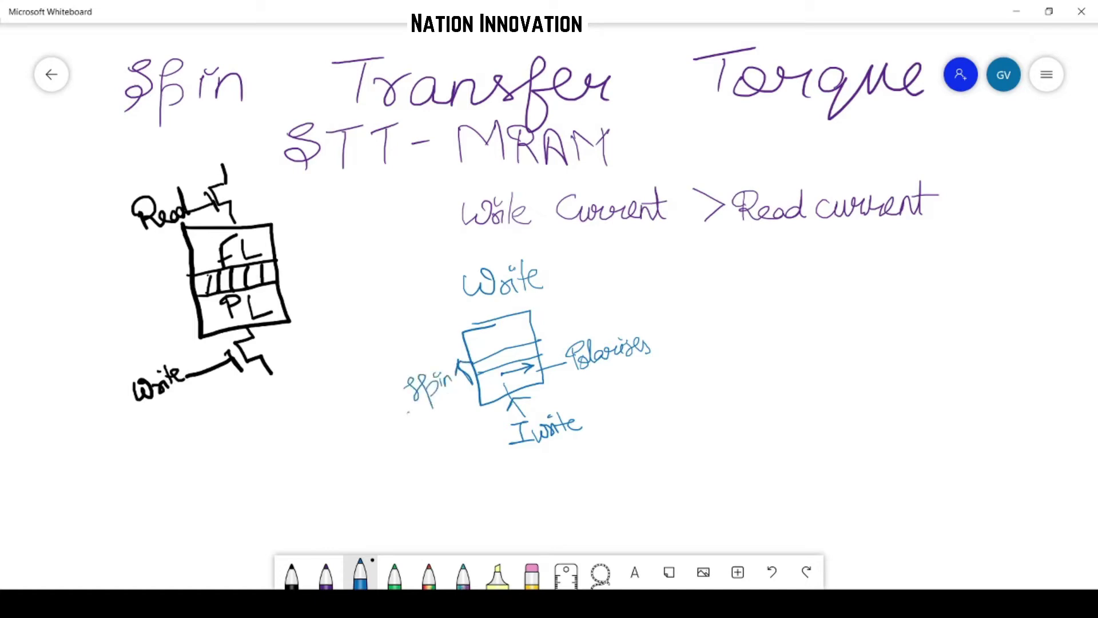
pyautogui.moveTo(406, 421); pyautogui.dragTo(473, 386)
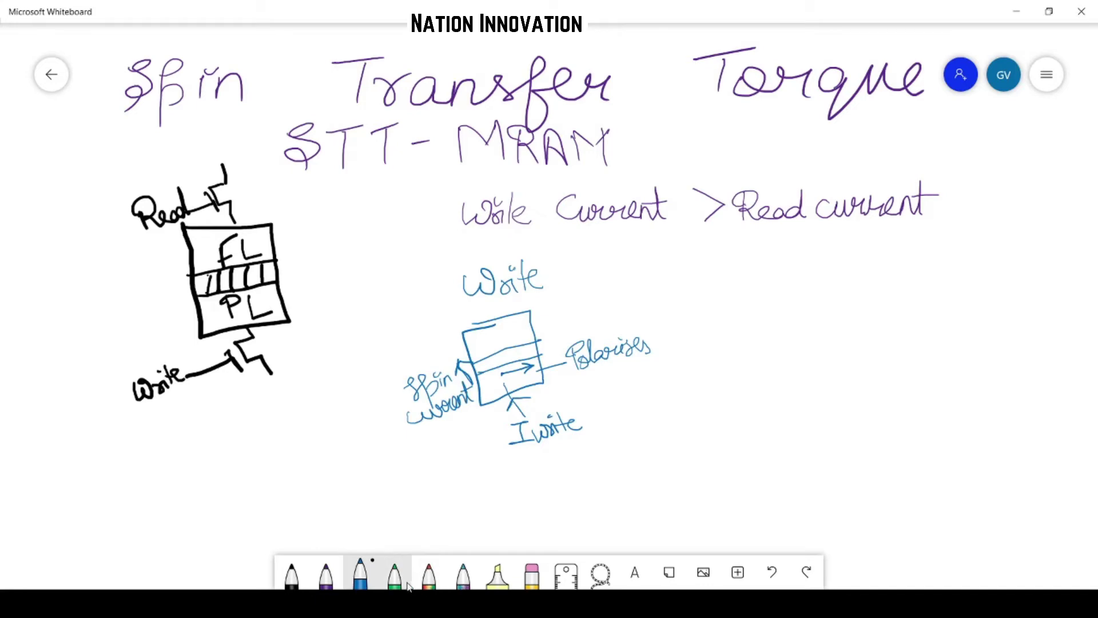
# Step: In green ink, draw a left-pointing arrow across the blue box's top layer
pyautogui.click(396, 578)
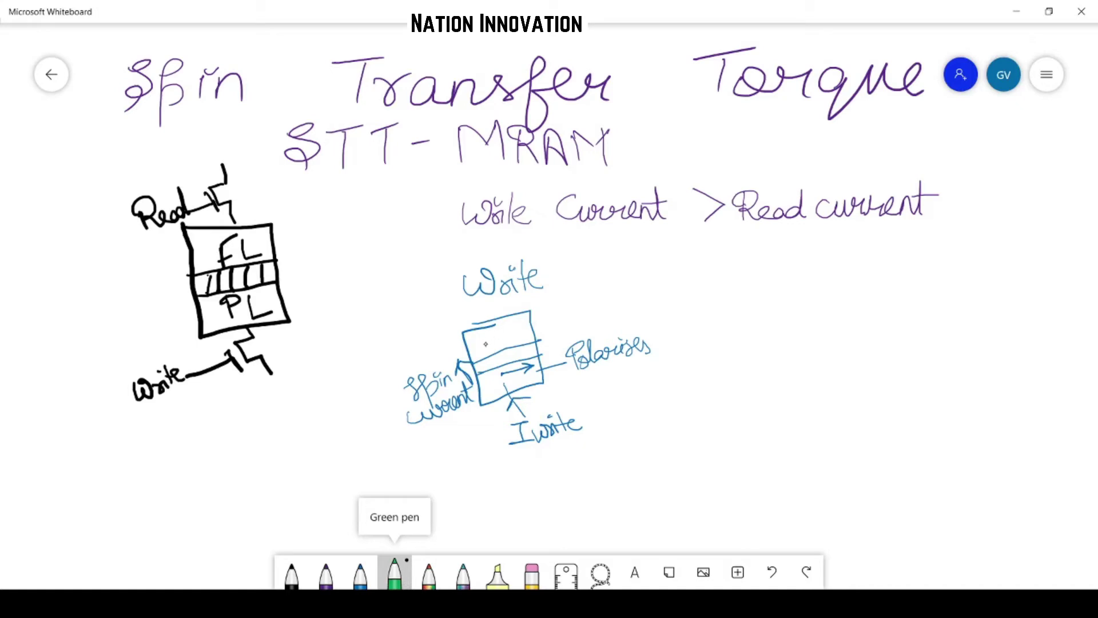
pyautogui.moveTo(486, 345); pyautogui.dragTo(520, 335)
pyautogui.moveTo(486, 345)
pyautogui.mouseDown()
pyautogui.moveTo(501, 350)
pyautogui.moveTo(485, 345)
pyautogui.mouseUp()
# Step: Add a leader labelled 'Torque → Switches' and start a separate arrow sketch to the right
pyautogui.moveTo(500, 336)
pyautogui.mouseDown()
pyautogui.moveTo(567, 299)
pyautogui.moveTo(564, 311)
pyautogui.moveTo(618, 302)
pyautogui.mouseUp()
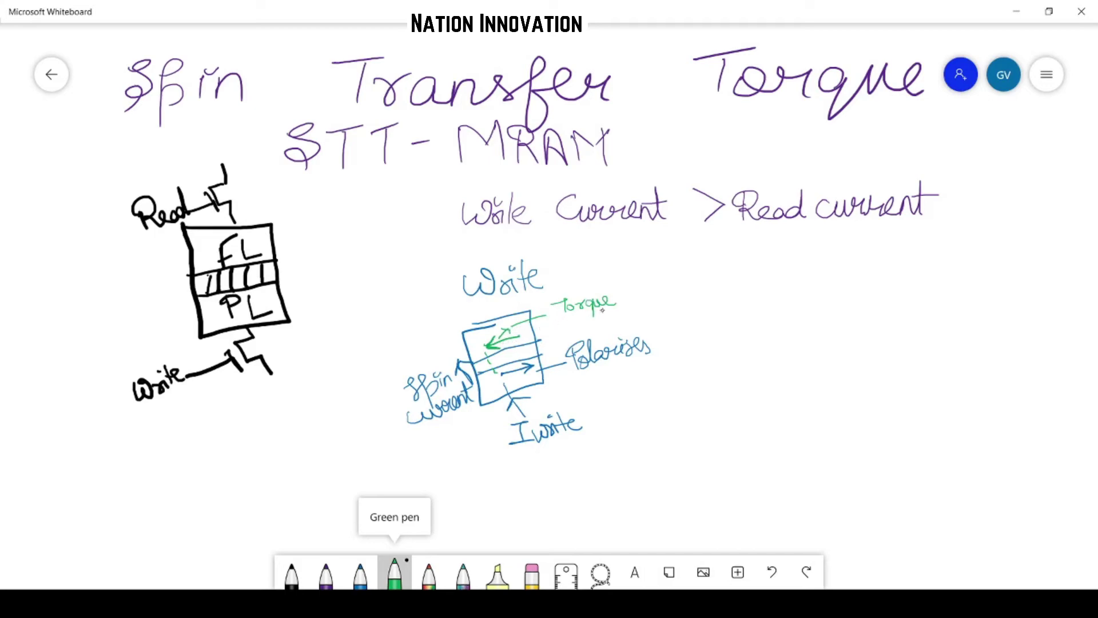
pyautogui.moveTo(619, 300); pyautogui.dragTo(636, 295)
pyautogui.moveTo(652, 285)
pyautogui.mouseDown()
pyautogui.moveTo(645, 304)
pyautogui.moveTo(677, 284)
pyautogui.moveTo(702, 294)
pyautogui.moveTo(722, 286)
pyautogui.moveTo(724, 296)
pyautogui.mouseUp()
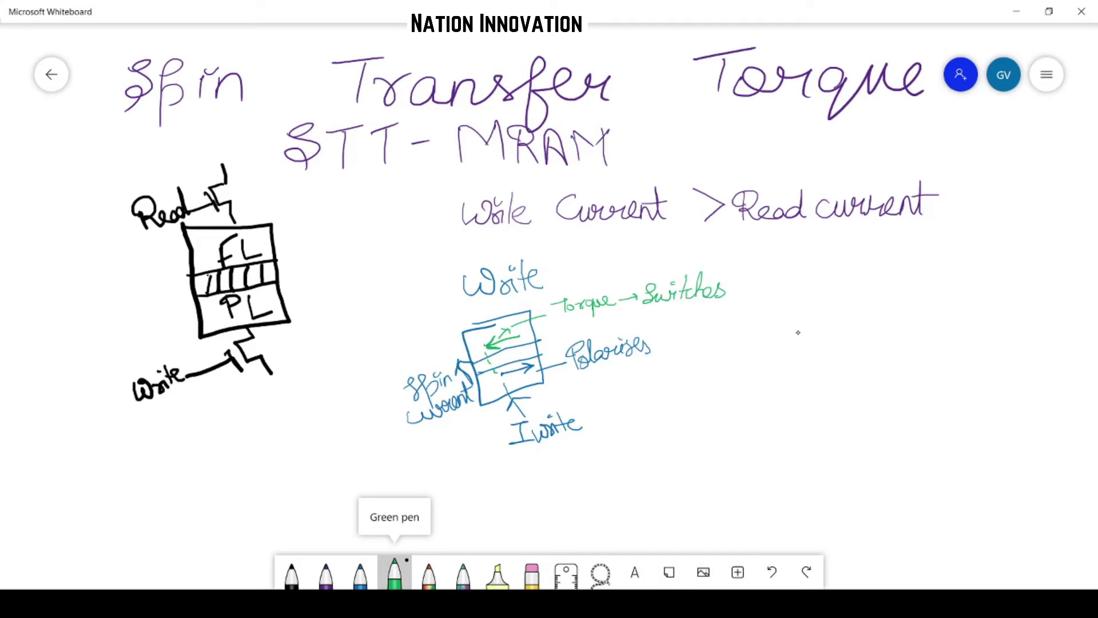
pyautogui.moveTo(799, 331)
pyautogui.mouseDown()
pyautogui.moveTo(870, 327)
pyautogui.moveTo(794, 337)
pyautogui.moveTo(818, 341)
pyautogui.moveTo(819, 296)
pyautogui.mouseUp()
# Step: Label the green sketch e⁻ and add opposing left and right arrows followed by an equals sign
pyautogui.click(817, 283)
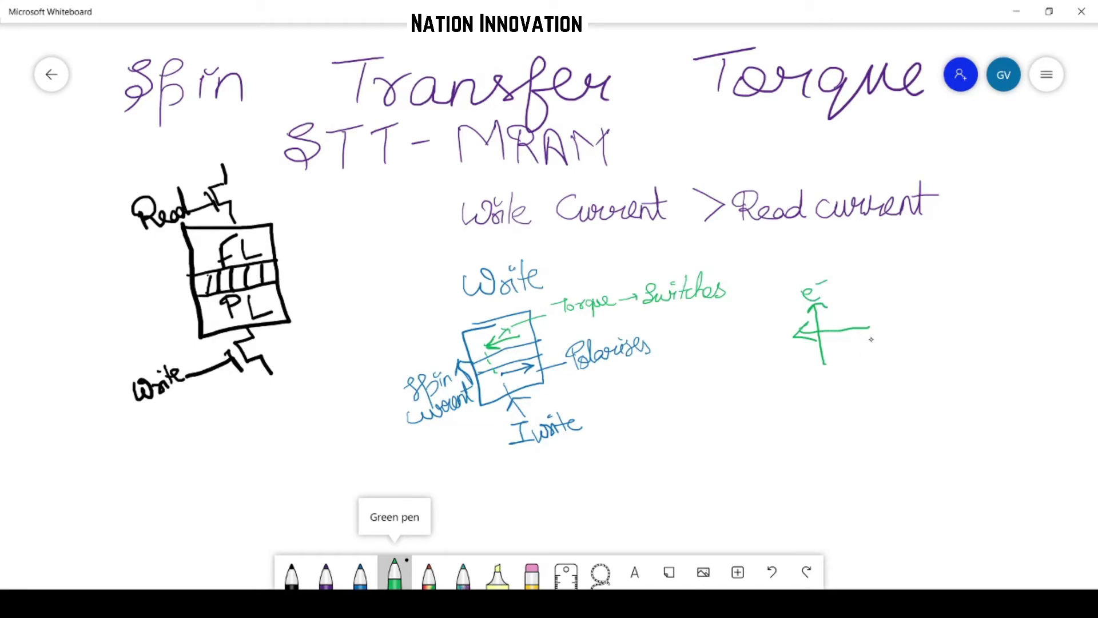
pyautogui.moveTo(891, 315)
pyautogui.mouseDown()
pyautogui.moveTo(940, 309)
pyautogui.moveTo(888, 316)
pyautogui.moveTo(911, 323)
pyautogui.mouseUp()
pyautogui.moveTo(921, 328)
pyautogui.mouseDown()
pyautogui.moveTo(951, 328)
pyautogui.moveTo(938, 337)
pyautogui.mouseUp()
pyautogui.moveTo(953, 309); pyautogui.dragTo(966, 308)
pyautogui.moveTo(950, 316)
pyautogui.mouseDown()
pyautogui.moveTo(965, 315)
pyautogui.moveTo(955, 295)
pyautogui.moveTo(974, 298)
pyautogui.moveTo(995, 278)
pyautogui.moveTo(990, 288)
pyautogui.moveTo(1027, 300)
pyautogui.moveTo(1033, 274)
pyautogui.moveTo(1061, 280)
pyautogui.moveTo(1054, 316)
pyautogui.mouseUp()
# Step: Draw fanned scattering arrows ending in one labelled 'final', and begin a green box below
pyautogui.moveTo(1045, 308)
pyautogui.mouseDown()
pyautogui.moveTo(1052, 326)
pyautogui.moveTo(1025, 331)
pyautogui.moveTo(1004, 359)
pyautogui.mouseUp()
pyautogui.moveTo(1003, 349)
pyautogui.mouseDown()
pyautogui.moveTo(1011, 356)
pyautogui.moveTo(955, 402)
pyautogui.moveTo(966, 380)
pyautogui.moveTo(994, 381)
pyautogui.moveTo(1006, 361)
pyautogui.moveTo(1009, 387)
pyautogui.mouseUp()
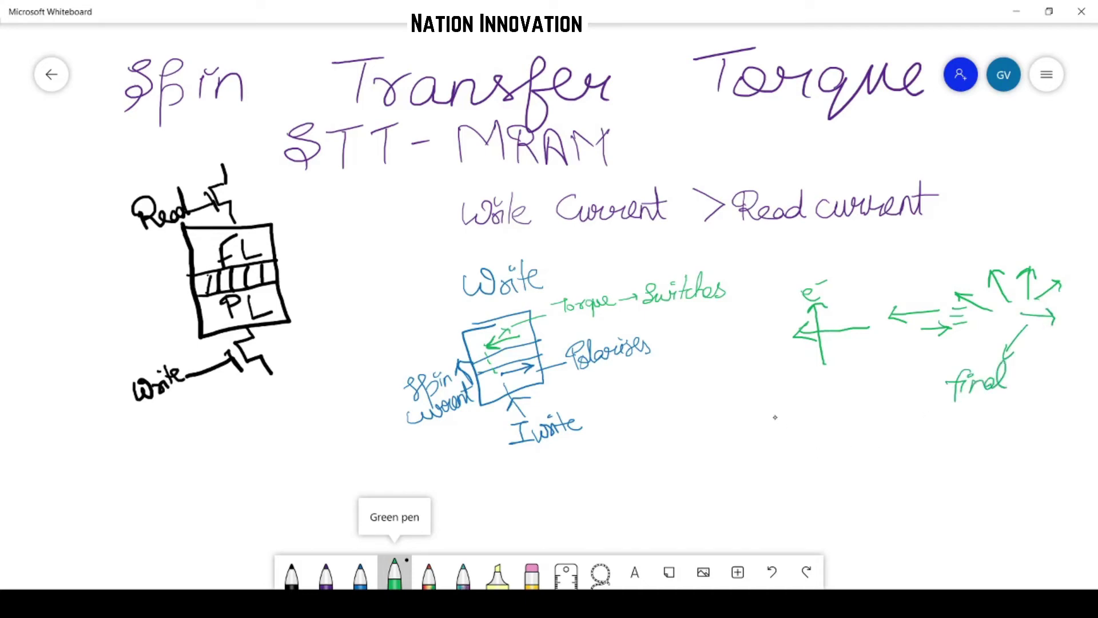
pyautogui.moveTo(769, 413)
pyautogui.mouseDown()
pyautogui.moveTo(831, 407)
pyautogui.moveTo(839, 470)
pyautogui.moveTo(764, 495)
pyautogui.moveTo(748, 424)
pyautogui.moveTo(801, 410)
pyautogui.mouseUp()
# Step: Split the green box into layers with parallel right arrows labelled '|| Parallel', and add an 'Anti ||' note
pyautogui.moveTo(765, 465); pyautogui.dragTo(836, 447)
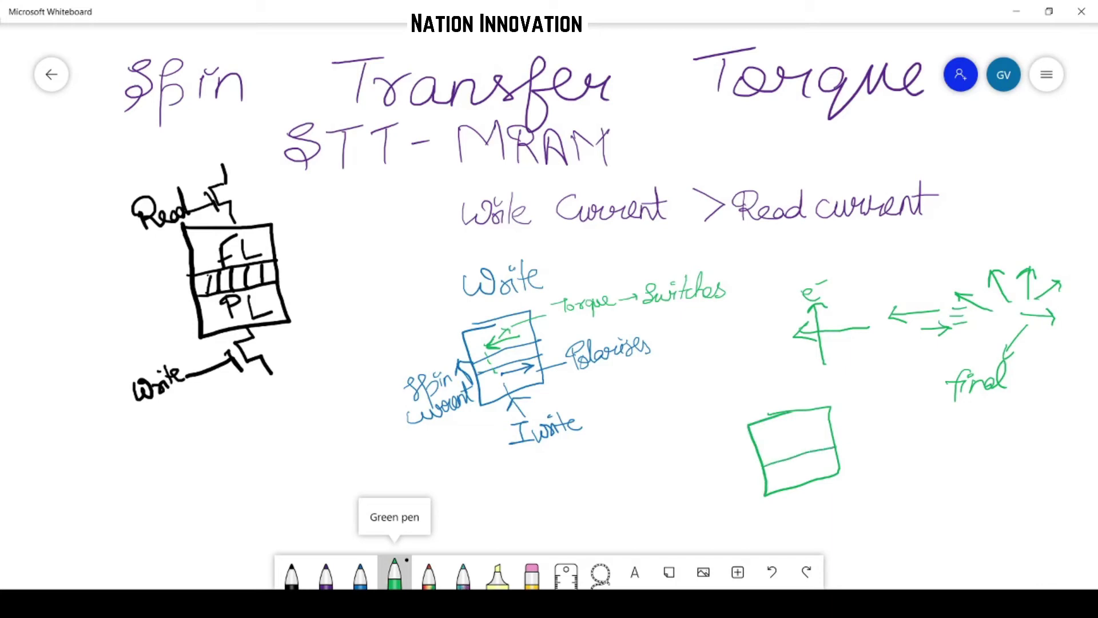
pyautogui.moveTo(762, 448); pyautogui.dragTo(836, 428)
pyautogui.moveTo(788, 472)
pyautogui.mouseDown()
pyautogui.moveTo(832, 464)
pyautogui.moveTo(828, 473)
pyautogui.mouseUp()
pyautogui.moveTo(571, 383)
pyautogui.mouseDown()
pyautogui.moveTo(639, 416)
pyautogui.moveTo(574, 395)
pyautogui.mouseUp()
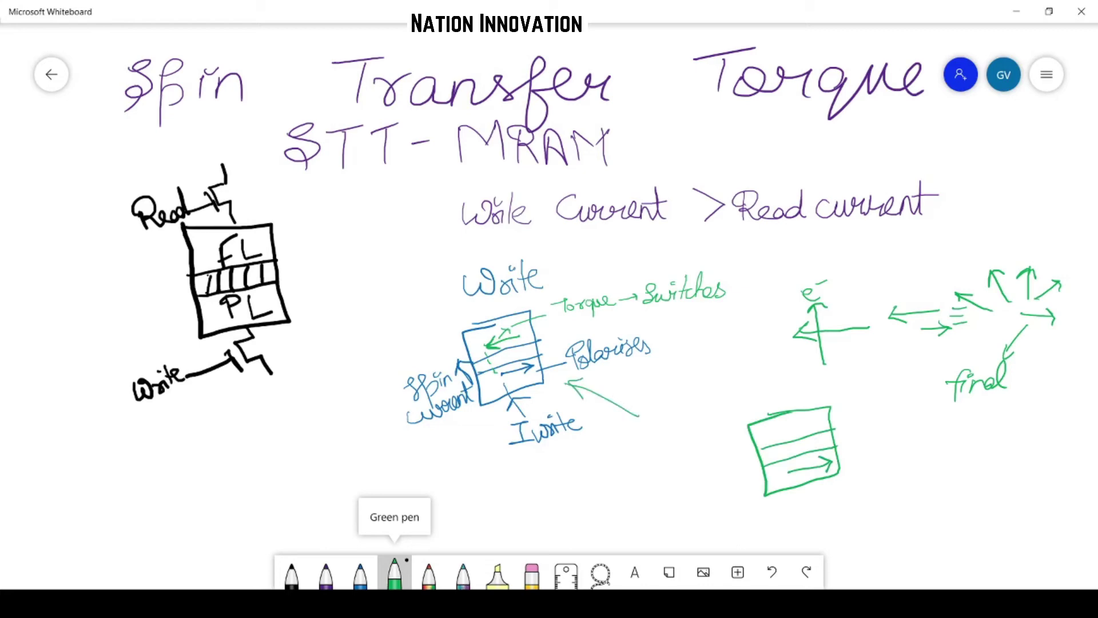
pyautogui.moveTo(635, 424)
pyautogui.mouseDown()
pyautogui.moveTo(679, 411)
pyautogui.moveTo(671, 403)
pyautogui.moveTo(691, 407)
pyautogui.mouseUp()
pyautogui.moveTo(777, 430); pyautogui.dragTo(804, 426)
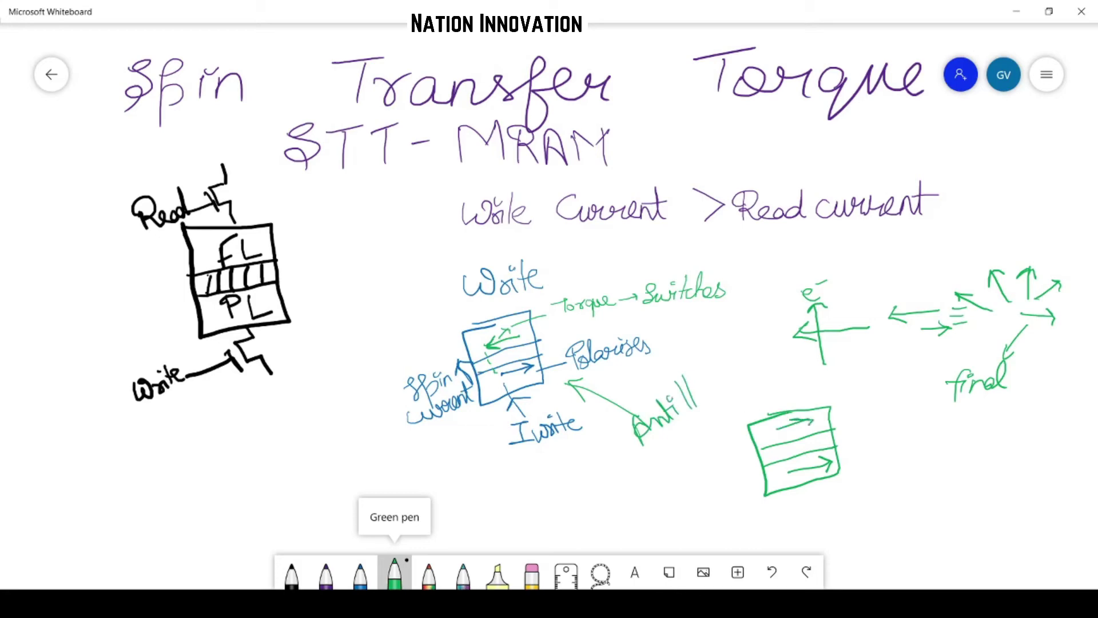
pyautogui.moveTo(849, 471)
pyautogui.mouseDown()
pyautogui.moveTo(856, 491)
pyautogui.moveTo(880, 476)
pyautogui.moveTo(884, 456)
pyautogui.moveTo(902, 464)
pyautogui.moveTo(922, 452)
pyautogui.moveTo(942, 422)
pyautogui.moveTo(958, 420)
pyautogui.moveTo(961, 446)
pyautogui.mouseUp()
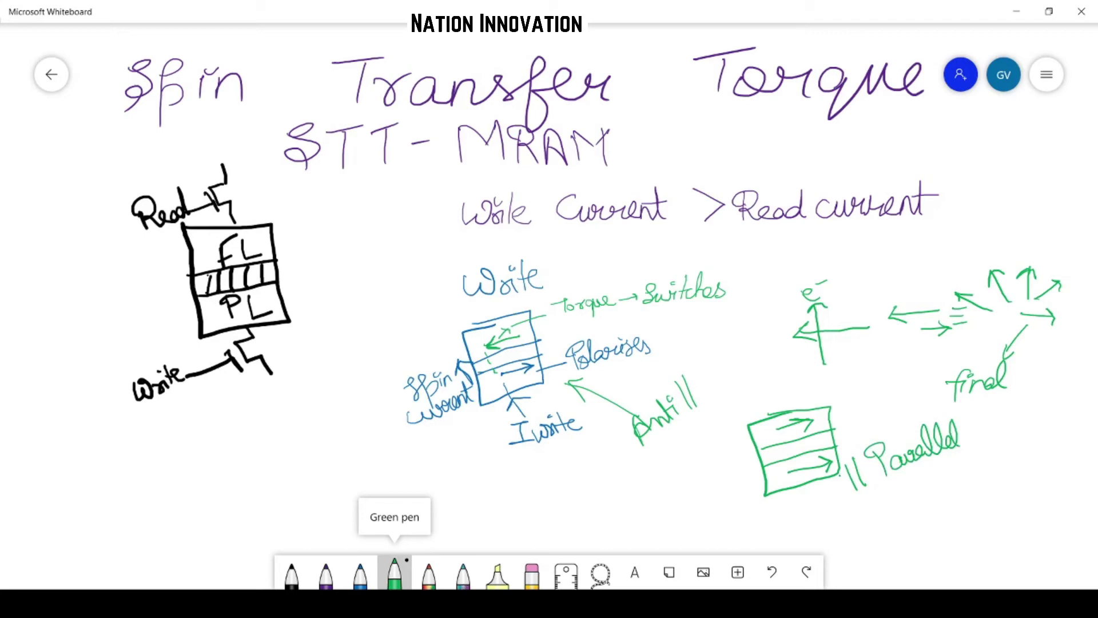
# Step: Underline Spin, Transfer and Torque in the title
pyautogui.moveTo(173, 133); pyautogui.dragTo(216, 117)
pyautogui.moveTo(386, 113); pyautogui.dragTo(426, 113)
pyautogui.moveTo(734, 117); pyautogui.dragTo(779, 118)
# Step: Draw a downward 'Iread' arrow beside FL and underline 'Write' in the current comparison
pyautogui.moveTo(267, 190)
pyautogui.mouseDown()
pyautogui.moveTo(272, 223)
pyautogui.moveTo(306, 191)
pyautogui.mouseUp()
pyautogui.moveTo(299, 193)
pyautogui.mouseDown()
pyautogui.moveTo(298, 214)
pyautogui.moveTo(313, 217)
pyautogui.moveTo(366, 201)
pyautogui.moveTo(366, 189)
pyautogui.mouseUp()
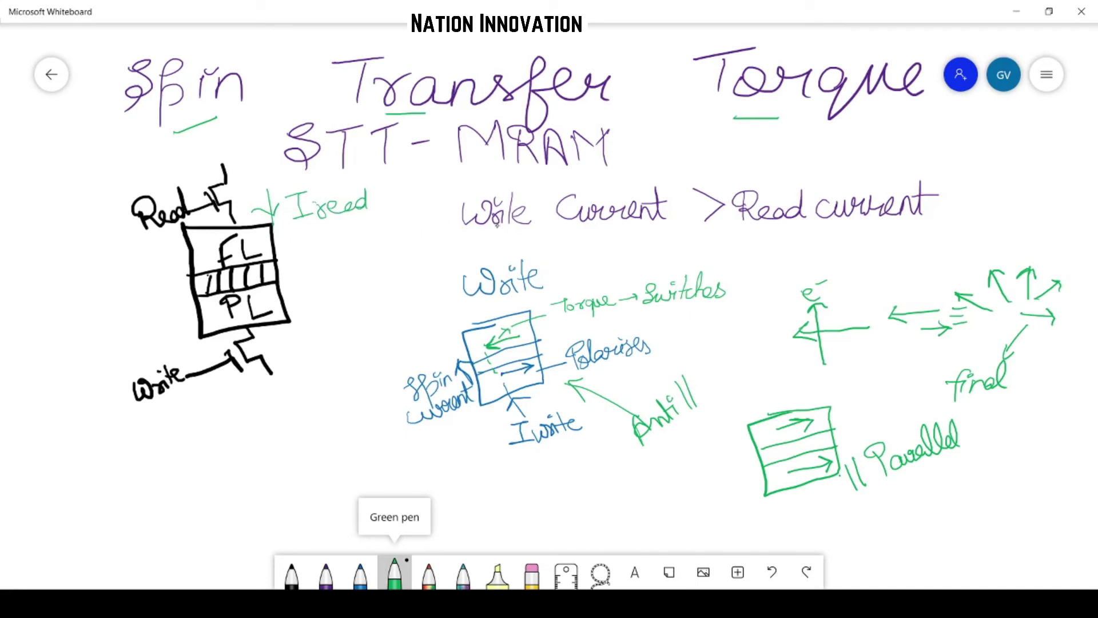
pyautogui.moveTo(492, 232); pyautogui.dragTo(577, 234)
# Step: Branch below Iread to write RMJT with its Low and High states
pyautogui.moveTo(333, 227)
pyautogui.mouseDown()
pyautogui.moveTo(315, 260)
pyautogui.moveTo(363, 246)
pyautogui.mouseUp()
pyautogui.moveTo(303, 265)
pyautogui.mouseDown()
pyautogui.moveTo(306, 291)
pyautogui.moveTo(309, 278)
pyautogui.moveTo(328, 296)
pyautogui.moveTo(360, 275)
pyautogui.mouseUp()
pyautogui.moveTo(355, 276)
pyautogui.mouseDown()
pyautogui.moveTo(360, 292)
pyautogui.moveTo(341, 325)
pyautogui.moveTo(366, 303)
pyautogui.mouseUp()
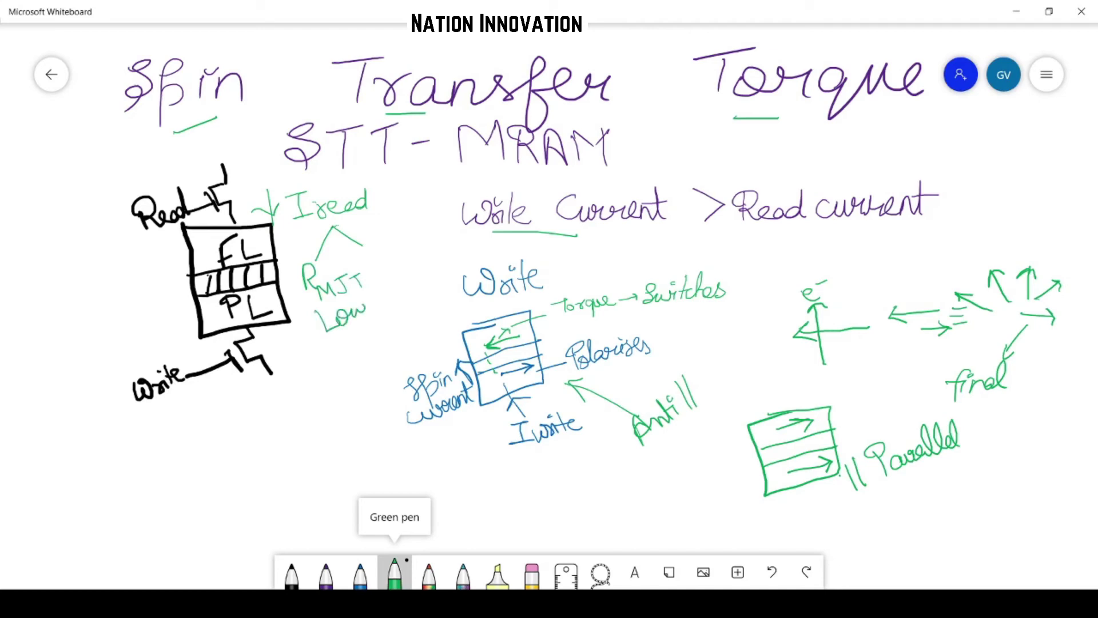
pyautogui.moveTo(375, 247)
pyautogui.mouseDown()
pyautogui.moveTo(377, 261)
pyautogui.moveTo(388, 252)
pyautogui.mouseUp()
pyautogui.moveTo(386, 242)
pyautogui.mouseDown()
pyautogui.moveTo(397, 260)
pyautogui.moveTo(401, 243)
pyautogui.moveTo(407, 267)
pyautogui.moveTo(431, 252)
pyautogui.mouseUp()
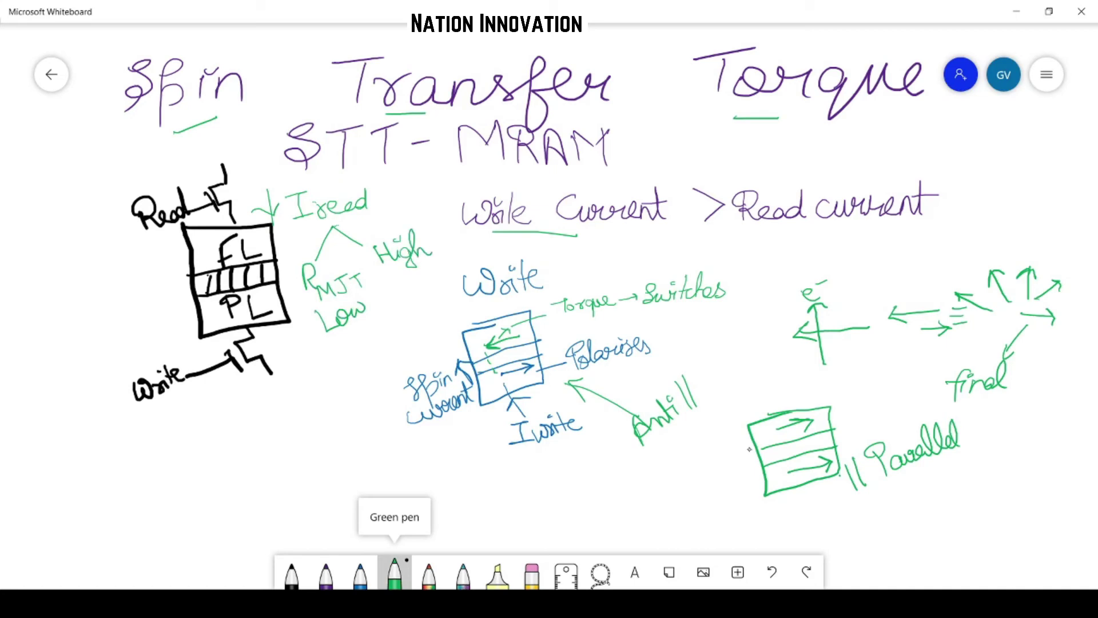
# Step: Underline the Anti and Parallel labels, then clear the canvas from the board's menu
pyautogui.moveTo(643, 475); pyautogui.dragTo(686, 427)
pyautogui.moveTo(866, 504); pyautogui.dragTo(913, 482)
pyautogui.click(1047, 77)
# Step: Clear the canvas and write point 1: 1-bit storage branching to 0 = parallel, 1 = antiparallel
pyautogui.click(901, 468)
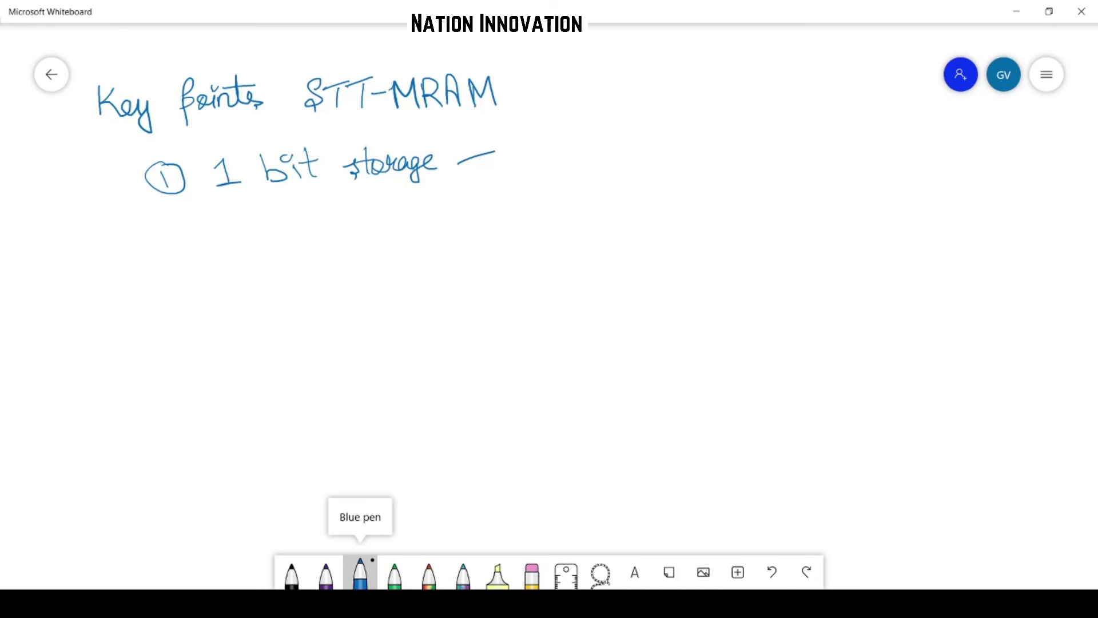
pyautogui.moveTo(512, 143)
pyautogui.mouseDown()
pyautogui.moveTo(506, 154)
pyautogui.moveTo(513, 144)
pyautogui.mouseUp()
pyautogui.moveTo(452, 171); pyautogui.dragTo(519, 186)
pyautogui.moveTo(509, 186); pyautogui.dragTo(527, 186)
pyautogui.moveTo(536, 146)
pyautogui.mouseDown()
pyautogui.moveTo(572, 153)
pyautogui.moveTo(561, 179)
pyautogui.moveTo(594, 183)
pyautogui.mouseUp()
pyautogui.moveTo(595, 161)
pyautogui.mouseDown()
pyautogui.moveTo(597, 183)
pyautogui.moveTo(601, 170)
pyautogui.mouseUp()
pyautogui.moveTo(604, 172); pyautogui.dragTo(619, 184)
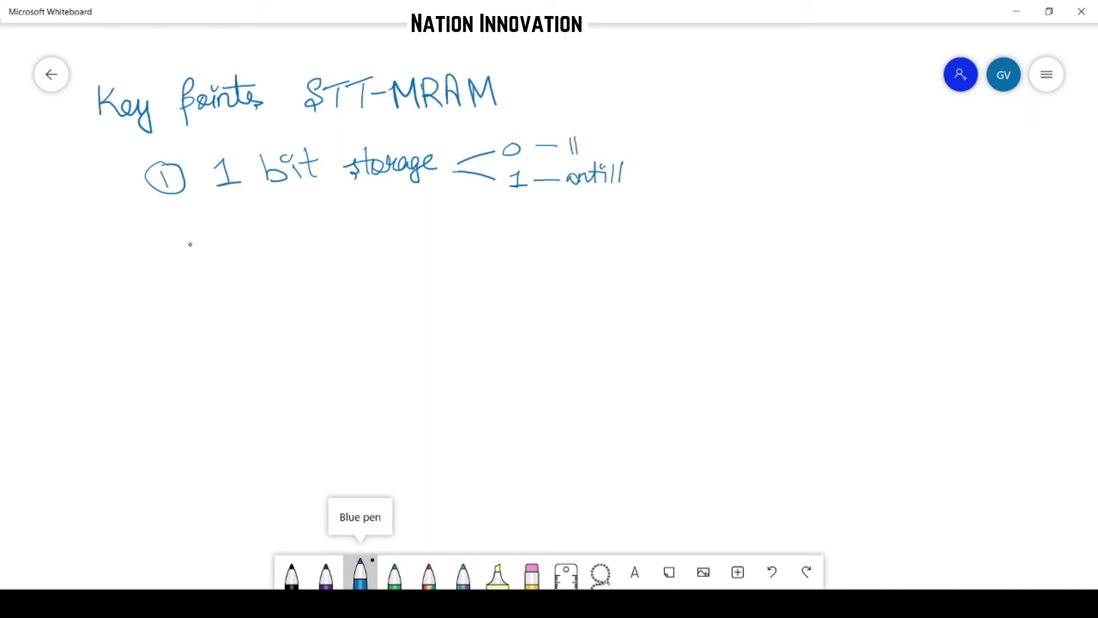
# Step: Write key point 2: 1MTJ along with 1 or 2 transistors
pyautogui.moveTo(189, 244)
pyautogui.mouseDown()
pyautogui.moveTo(184, 263)
pyautogui.moveTo(197, 270)
pyautogui.moveTo(292, 259)
pyautogui.mouseUp()
pyautogui.moveTo(293, 243)
pyautogui.mouseDown()
pyautogui.moveTo(307, 239)
pyautogui.moveTo(304, 262)
pyautogui.moveTo(339, 235)
pyautogui.mouseUp()
pyautogui.moveTo(326, 238)
pyautogui.mouseDown()
pyautogui.moveTo(330, 258)
pyautogui.moveTo(413, 243)
pyautogui.moveTo(409, 264)
pyautogui.moveTo(454, 250)
pyautogui.mouseUp()
pyautogui.moveTo(457, 239)
pyautogui.mouseDown()
pyautogui.moveTo(460, 253)
pyautogui.moveTo(455, 231)
pyautogui.mouseUp()
pyautogui.moveTo(468, 224); pyautogui.dragTo(475, 234)
pyautogui.moveTo(478, 224)
pyautogui.mouseDown()
pyautogui.moveTo(478, 249)
pyautogui.moveTo(530, 256)
pyautogui.moveTo(576, 241)
pyautogui.moveTo(607, 252)
pyautogui.moveTo(655, 227)
pyautogui.moveTo(649, 250)
pyautogui.moveTo(690, 237)
pyautogui.moveTo(734, 245)
pyautogui.moveTo(740, 234)
pyautogui.mouseUp()
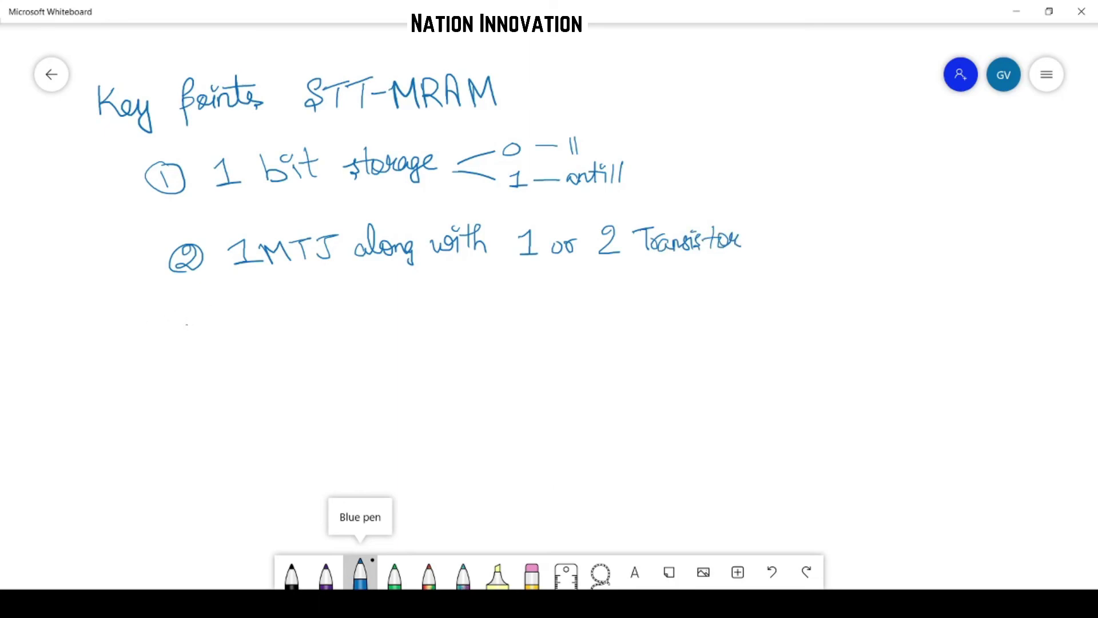
# Step: Write key point 3: 'There is a single path for both reading & write'
pyautogui.moveTo(184, 318)
pyautogui.mouseDown()
pyautogui.moveTo(204, 321)
pyautogui.moveTo(184, 342)
pyautogui.moveTo(198, 346)
pyautogui.moveTo(201, 310)
pyautogui.moveTo(259, 306)
pyautogui.moveTo(255, 333)
pyautogui.moveTo(276, 320)
pyautogui.moveTo(336, 333)
pyautogui.moveTo(435, 325)
pyautogui.moveTo(438, 305)
pyautogui.mouseUp()
pyautogui.moveTo(438, 315)
pyautogui.mouseDown()
pyautogui.moveTo(440, 325)
pyautogui.moveTo(459, 322)
pyautogui.moveTo(461, 339)
pyautogui.moveTo(487, 321)
pyautogui.moveTo(518, 323)
pyautogui.moveTo(524, 337)
pyautogui.mouseUp()
pyautogui.moveTo(516, 309)
pyautogui.mouseDown()
pyautogui.moveTo(545, 320)
pyautogui.moveTo(568, 297)
pyautogui.mouseUp()
pyautogui.moveTo(559, 298); pyautogui.dragTo(574, 319)
pyautogui.moveTo(617, 293)
pyautogui.mouseDown()
pyautogui.moveTo(602, 306)
pyautogui.moveTo(611, 336)
pyautogui.moveTo(632, 312)
pyautogui.moveTo(673, 318)
pyautogui.moveTo(715, 293)
pyautogui.mouseUp()
pyautogui.moveTo(720, 289)
pyautogui.mouseDown()
pyautogui.moveTo(718, 318)
pyautogui.moveTo(779, 303)
pyautogui.moveTo(815, 303)
pyautogui.moveTo(819, 314)
pyautogui.mouseUp()
pyautogui.moveTo(822, 300)
pyautogui.mouseDown()
pyautogui.moveTo(849, 309)
pyautogui.moveTo(839, 328)
pyautogui.mouseUp()
pyautogui.moveTo(883, 289)
pyautogui.mouseDown()
pyautogui.moveTo(881, 314)
pyautogui.moveTo(943, 309)
pyautogui.moveTo(949, 298)
pyautogui.mouseUp()
pyautogui.moveTo(942, 289)
pyautogui.mouseDown()
pyautogui.moveTo(954, 309)
pyautogui.moveTo(967, 291)
pyautogui.mouseUp()
pyautogui.moveTo(961, 301); pyautogui.dragTo(972, 306)
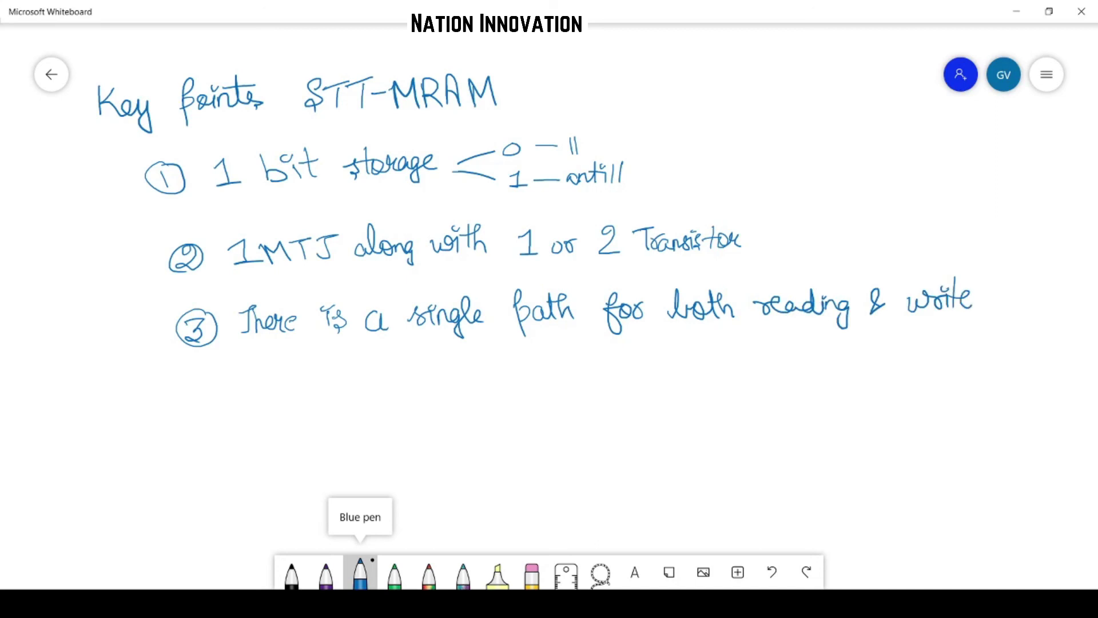
# Step: Begin the line 'Hence STT-' below point 3
pyautogui.moveTo(296, 370)
pyautogui.mouseDown()
pyautogui.moveTo(297, 395)
pyautogui.moveTo(313, 373)
pyautogui.moveTo(314, 394)
pyautogui.moveTo(412, 377)
pyautogui.moveTo(405, 389)
pyautogui.mouseUp()
pyautogui.moveTo(410, 382)
pyautogui.mouseDown()
pyautogui.moveTo(410, 397)
pyautogui.moveTo(433, 369)
pyautogui.mouseUp()
pyautogui.moveTo(427, 373)
pyautogui.mouseDown()
pyautogui.moveTo(426, 390)
pyautogui.moveTo(453, 365)
pyautogui.moveTo(500, 384)
pyautogui.moveTo(506, 365)
pyautogui.mouseUp()
# Step: Complete 'Hence STT-MRAM' and add an arrowed sub-point 'R|W disturbance'
pyautogui.moveTo(506, 364)
pyautogui.mouseDown()
pyautogui.moveTo(520, 385)
pyautogui.moveTo(537, 361)
pyautogui.moveTo(548, 385)
pyautogui.mouseUp()
pyautogui.moveTo(524, 375)
pyautogui.mouseDown()
pyautogui.moveTo(567, 360)
pyautogui.moveTo(574, 381)
pyautogui.mouseUp()
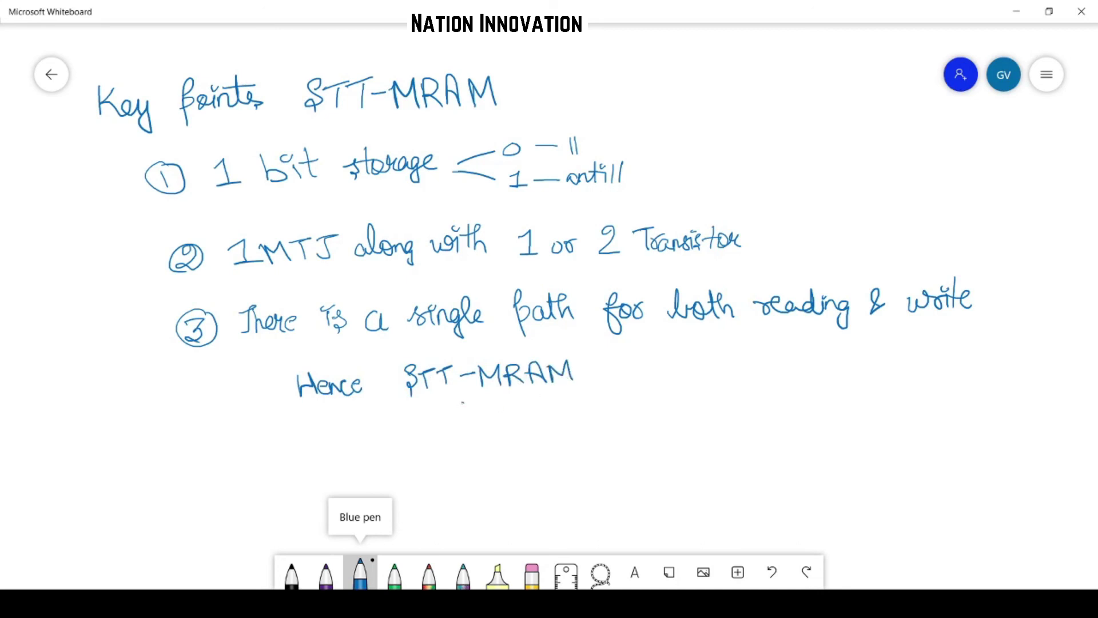
pyautogui.moveTo(463, 403); pyautogui.dragTo(490, 419)
pyautogui.moveTo(503, 405)
pyautogui.mouseDown()
pyautogui.moveTo(524, 431)
pyautogui.moveTo(562, 404)
pyautogui.moveTo(639, 414)
pyautogui.mouseUp()
pyautogui.moveTo(634, 404); pyautogui.dragTo(670, 411)
pyautogui.moveTo(679, 377)
pyautogui.mouseDown()
pyautogui.moveTo(673, 413)
pyautogui.moveTo(743, 407)
pyautogui.mouseUp()
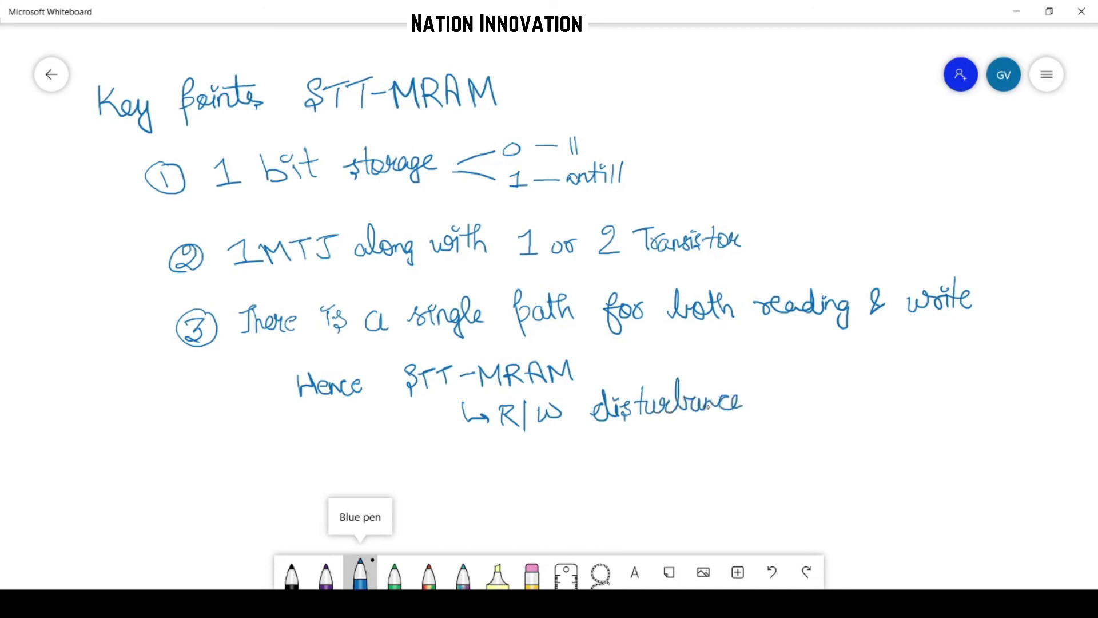
# Step: Add a second arrowed sub-point reading 'Unintended switching'
pyautogui.moveTo(477, 443); pyautogui.dragTo(496, 463)
pyautogui.moveTo(512, 466)
pyautogui.mouseDown()
pyautogui.moveTo(530, 452)
pyautogui.moveTo(542, 474)
pyautogui.mouseUp()
pyautogui.moveTo(548, 458)
pyautogui.mouseDown()
pyautogui.moveTo(548, 474)
pyautogui.moveTo(623, 460)
pyautogui.moveTo(630, 440)
pyautogui.moveTo(669, 468)
pyautogui.moveTo(702, 457)
pyautogui.moveTo(703, 441)
pyautogui.moveTo(705, 465)
pyautogui.moveTo(719, 450)
pyautogui.mouseUp()
pyautogui.moveTo(723, 448)
pyautogui.mouseDown()
pyautogui.moveTo(722, 464)
pyautogui.moveTo(765, 458)
pyautogui.moveTo(766, 486)
pyautogui.mouseUp()
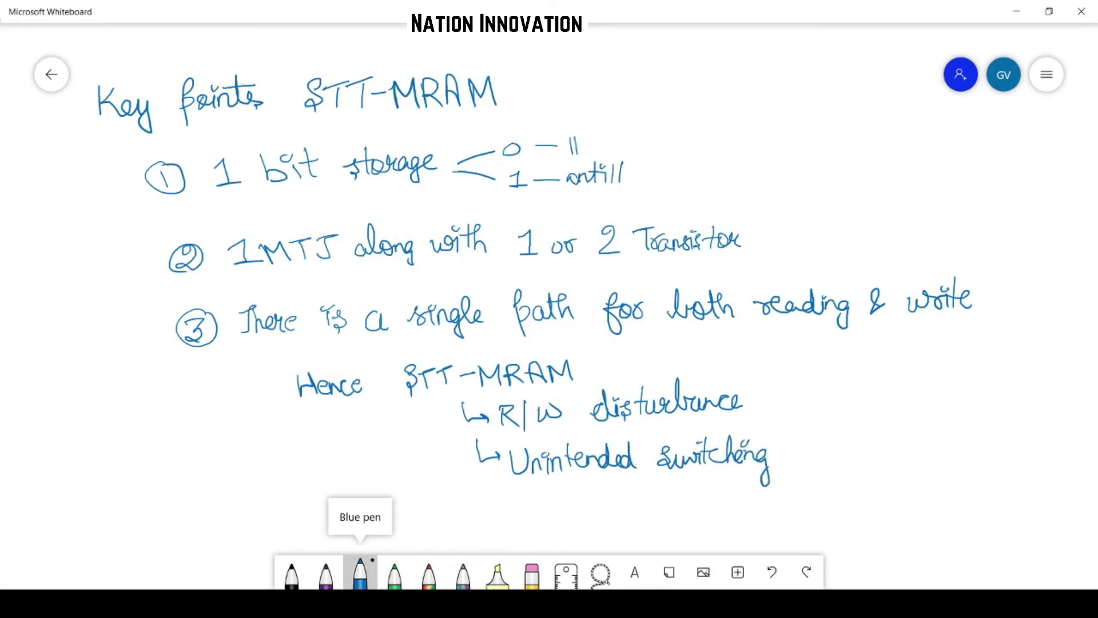